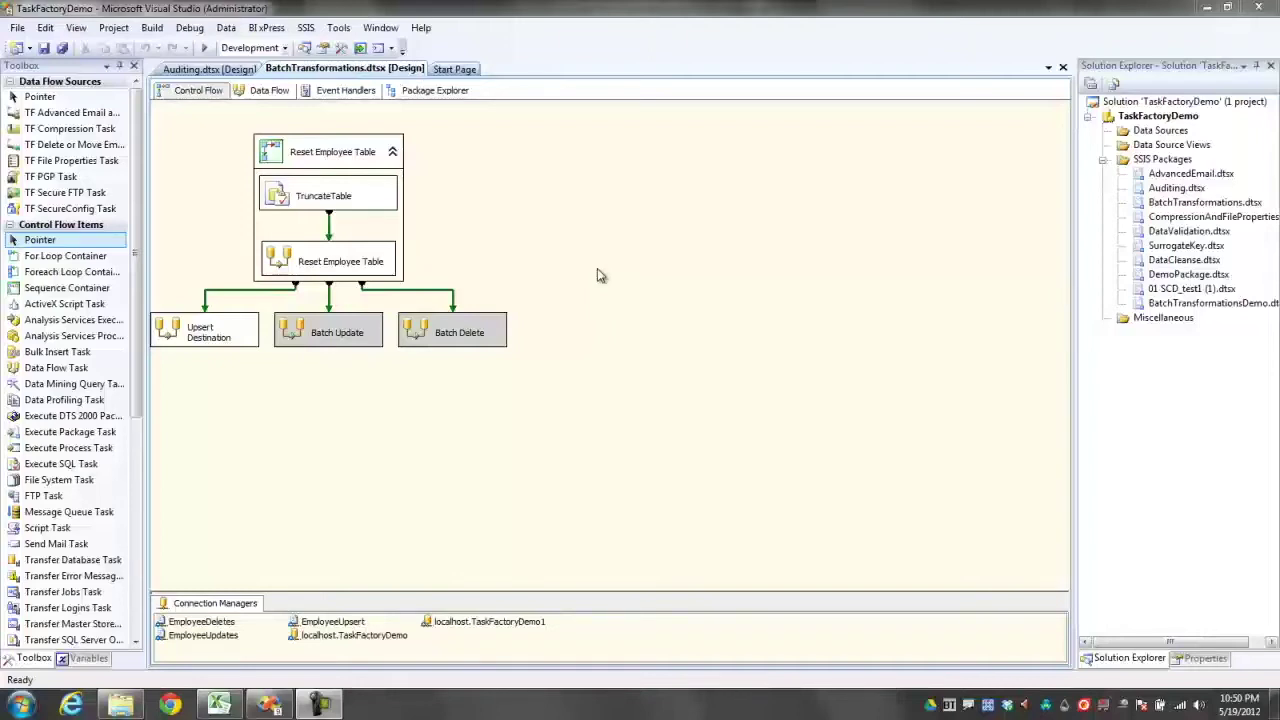
# - Launch the BI xPress Deploy SSIS Package wizard and move its dialog aside to reveal the designer
pyautogui.click(268, 28)
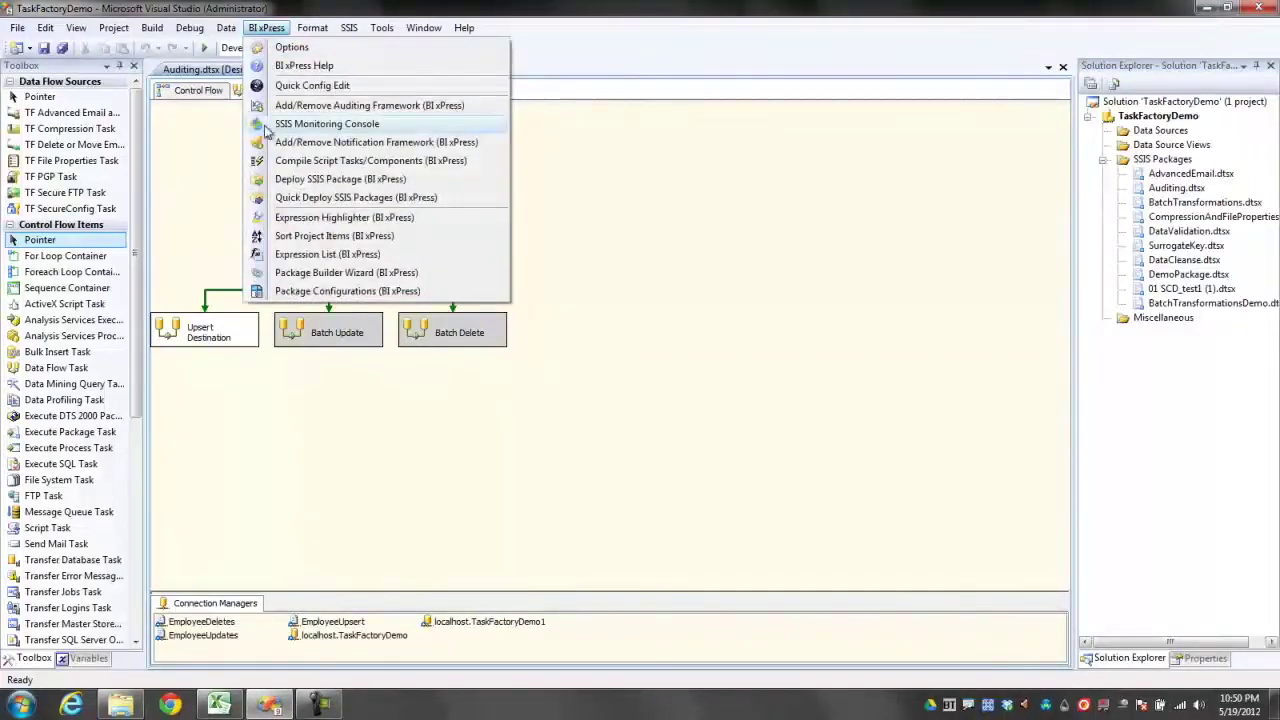
pyautogui.click(322, 181)
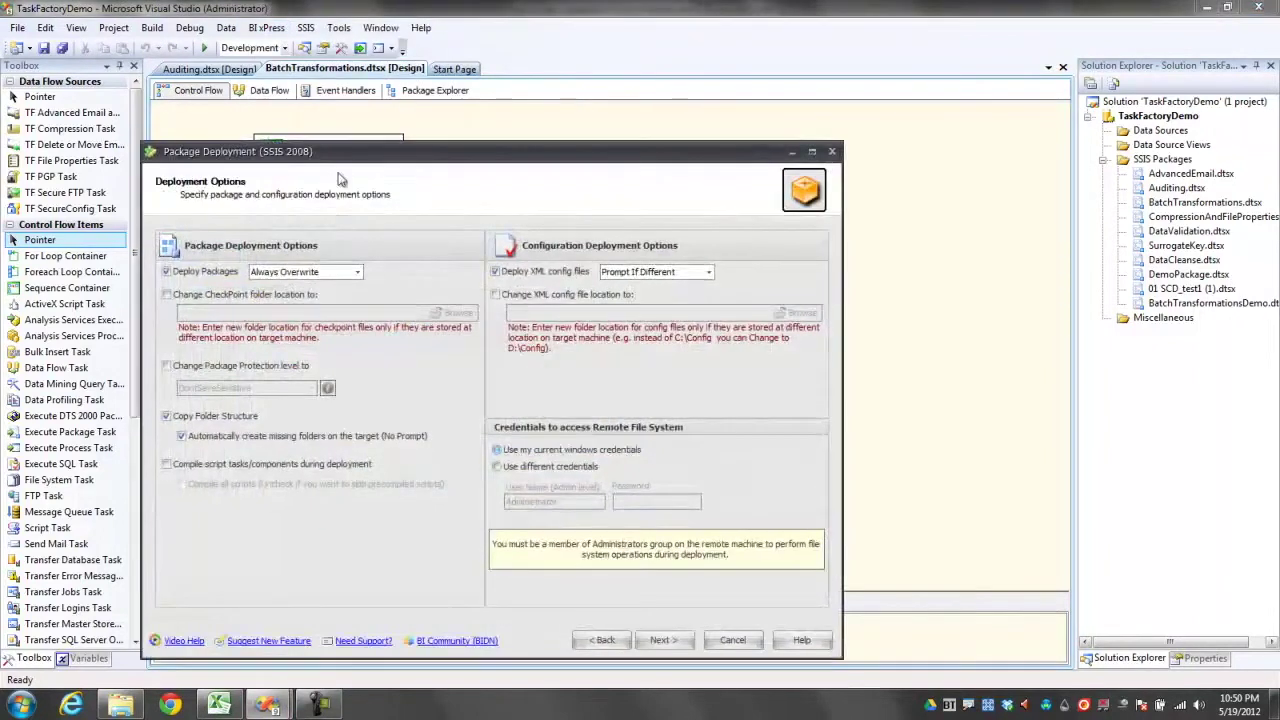
pyautogui.moveTo(378, 160); pyautogui.dragTo(474, 115)
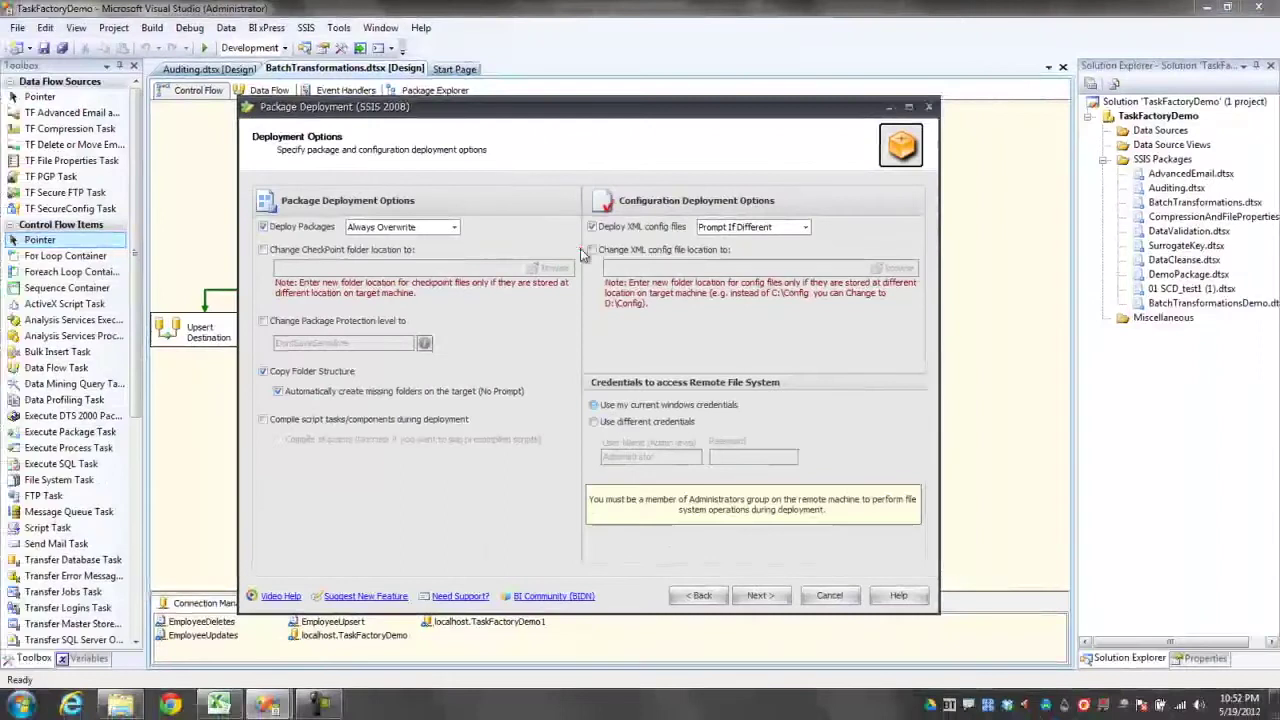
# - Advance to Source and Target Selection, keeping File System as the package source location
pyautogui.click(752, 595)
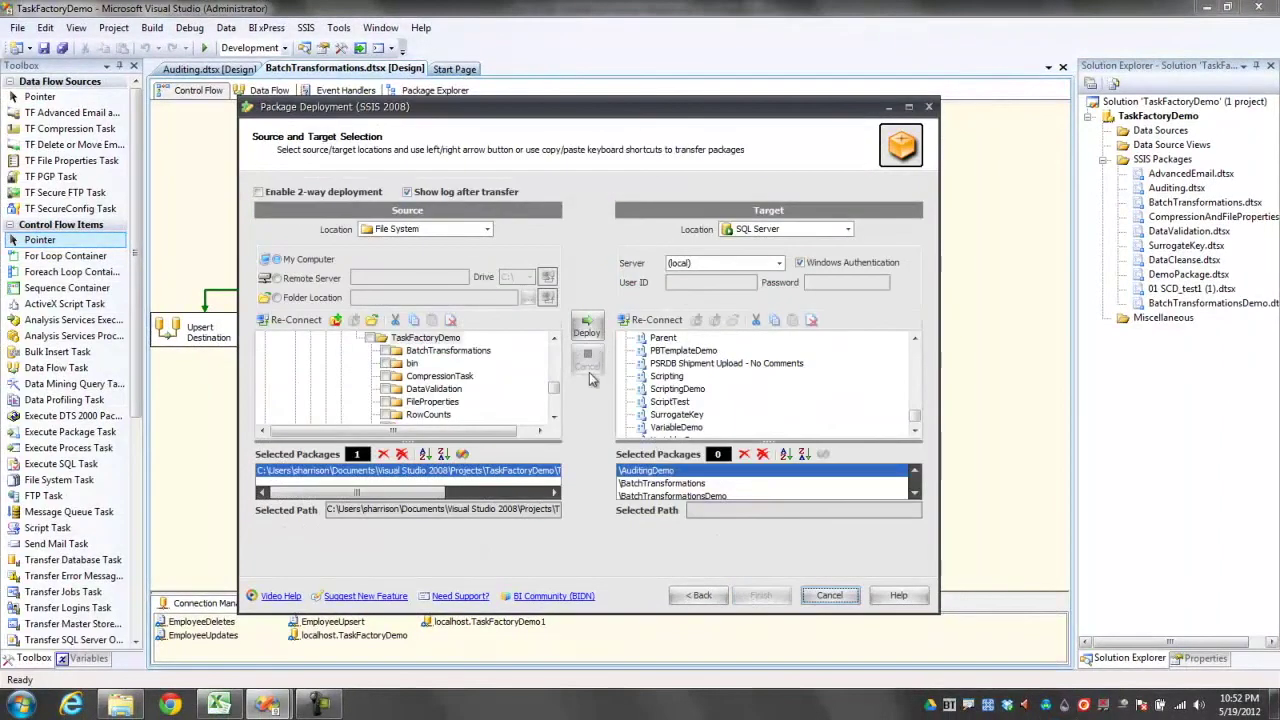
pyautogui.click(487, 229)
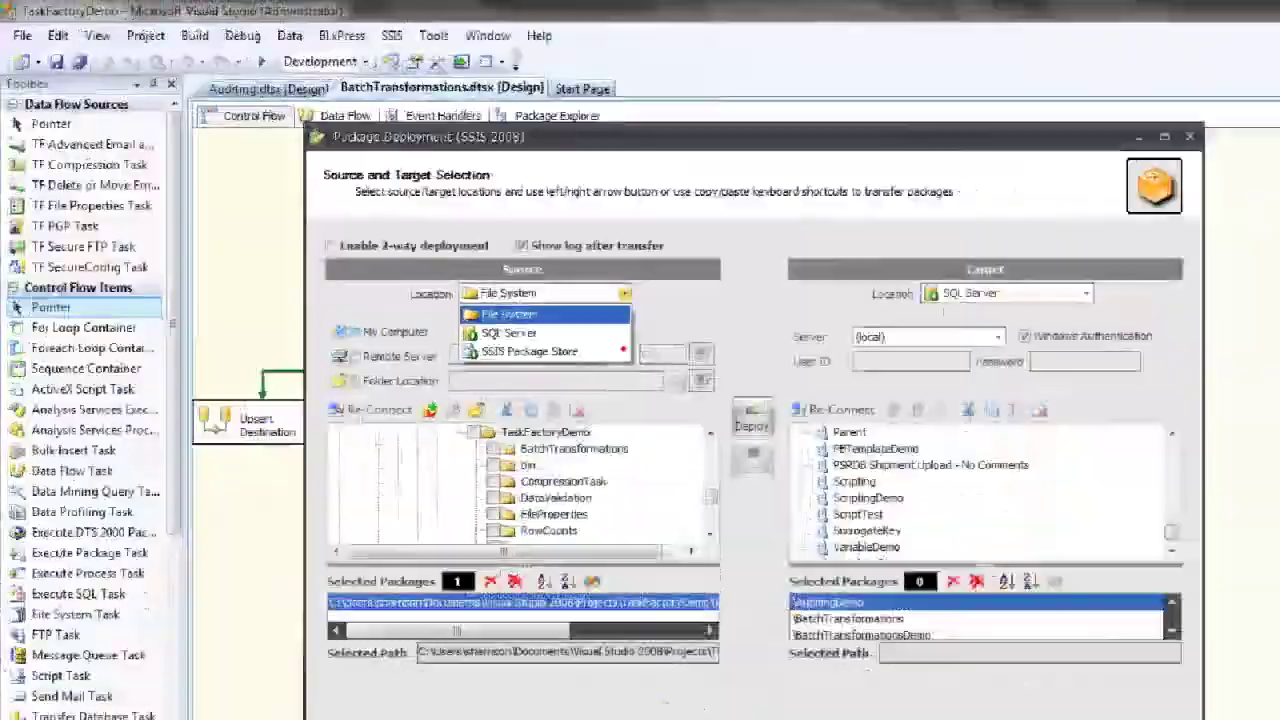
pyautogui.click(530, 300)
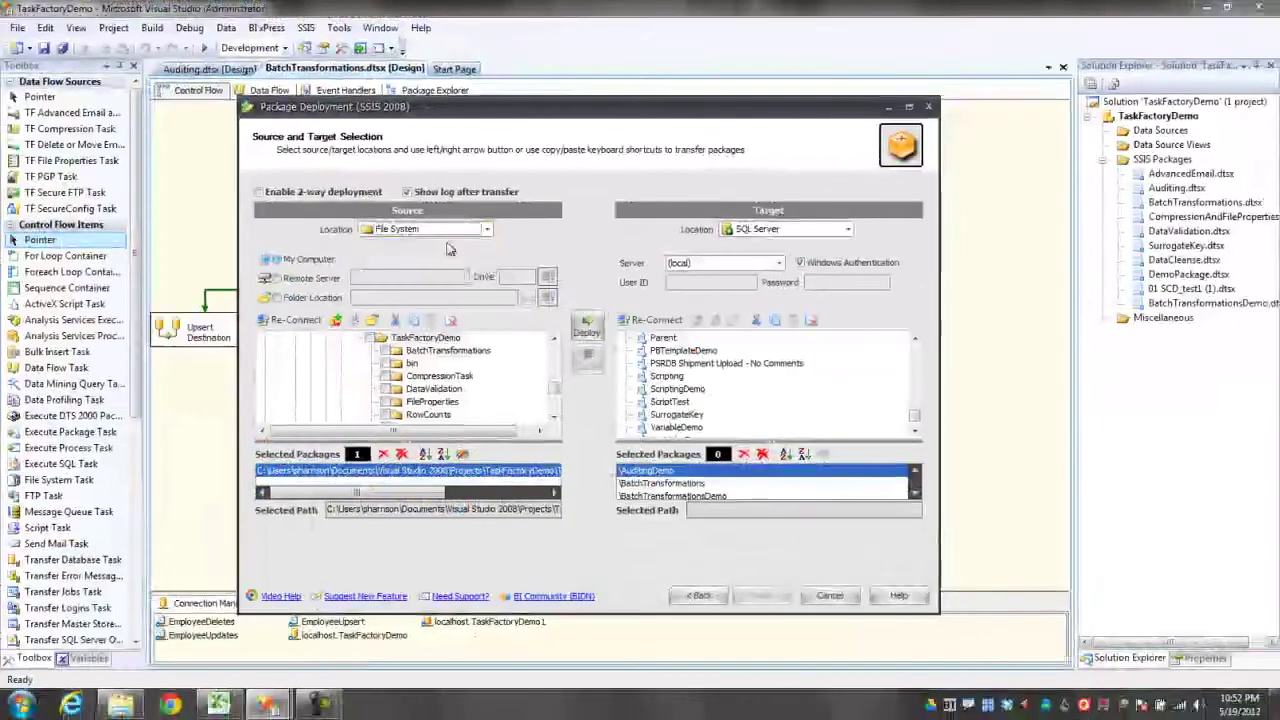
pyautogui.click(554, 418)
# - Scroll to the .dtsx files and tick BIxPressDemo, CompressionAndFileProperties and DataValidation
pyautogui.click(554, 418)
pyautogui.click(554, 418)
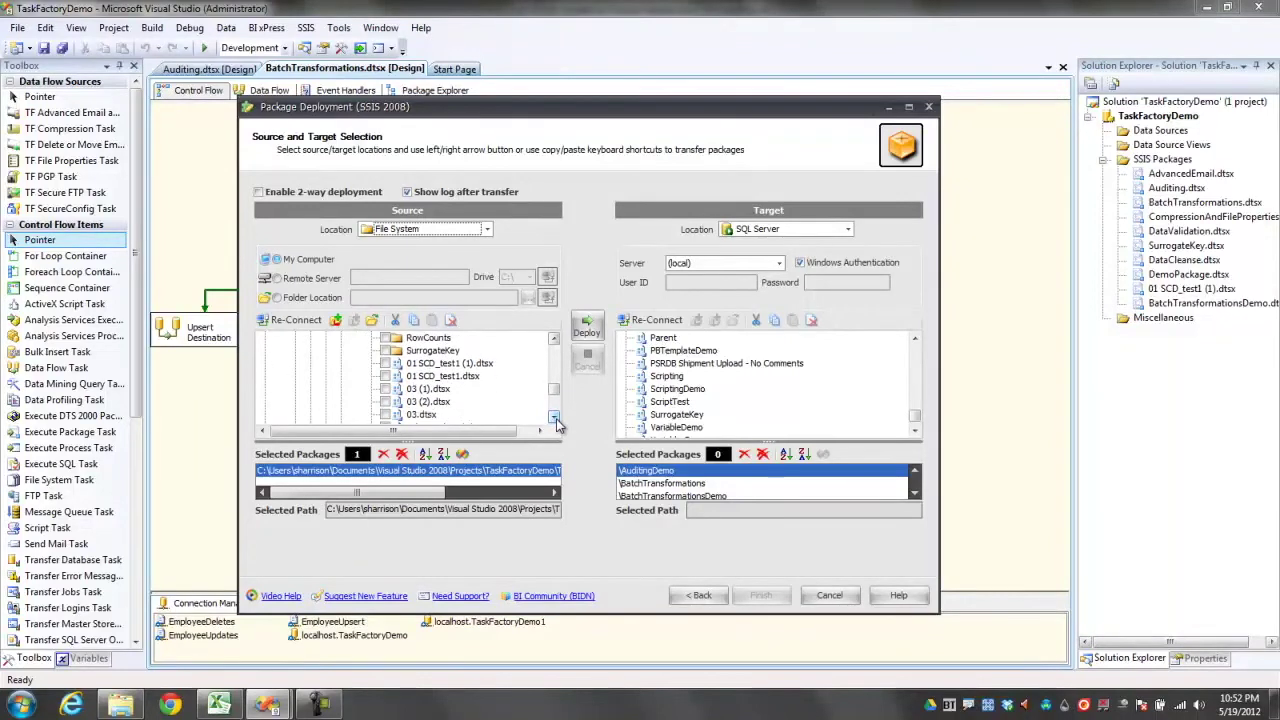
pyautogui.click(554, 418)
pyautogui.click(554, 418)
pyautogui.click(554, 418)
pyautogui.click(554, 418)
pyautogui.click(554, 418)
pyautogui.click(554, 418)
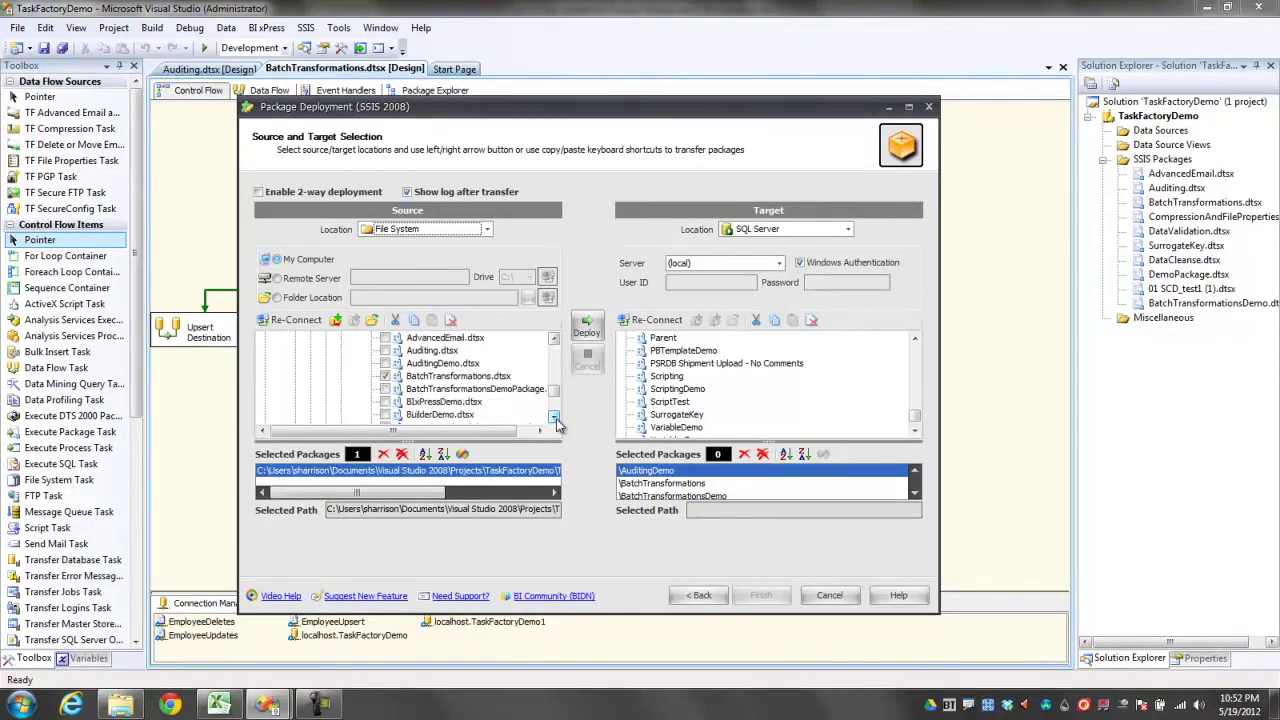
pyautogui.click(554, 418)
pyautogui.click(554, 418)
pyautogui.click(554, 418)
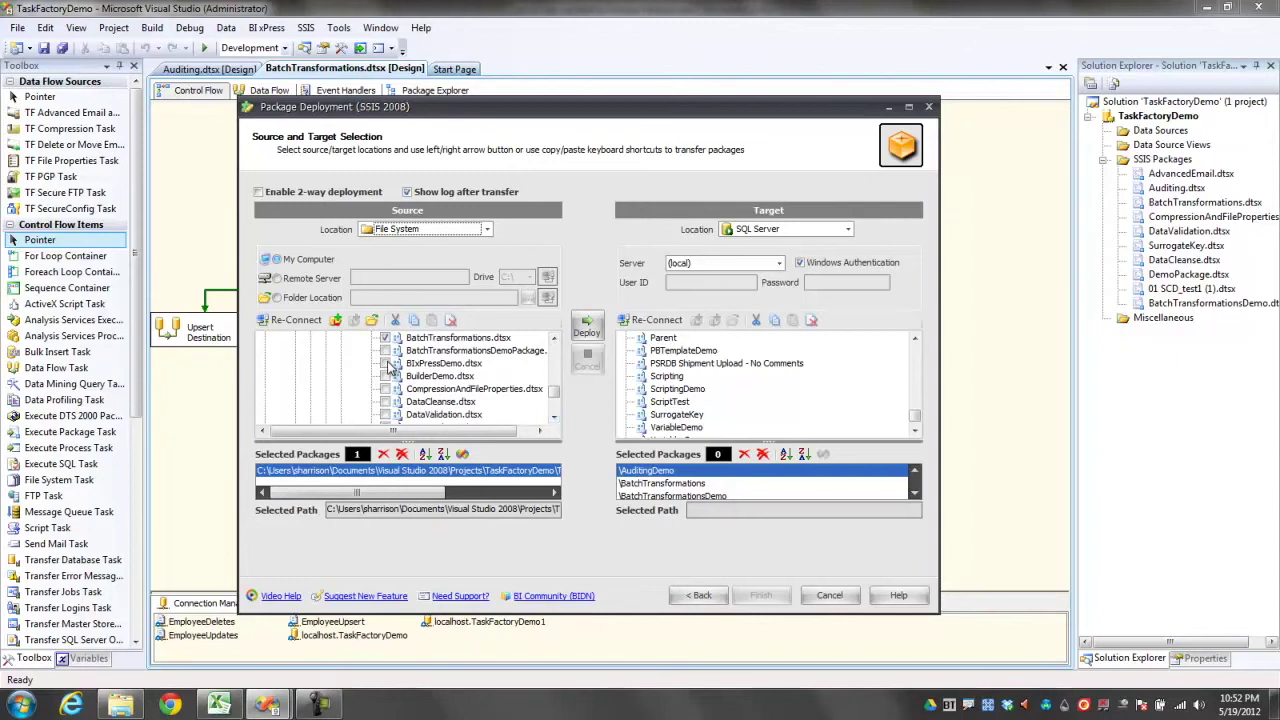
pyautogui.click(385, 363)
pyautogui.click(385, 388)
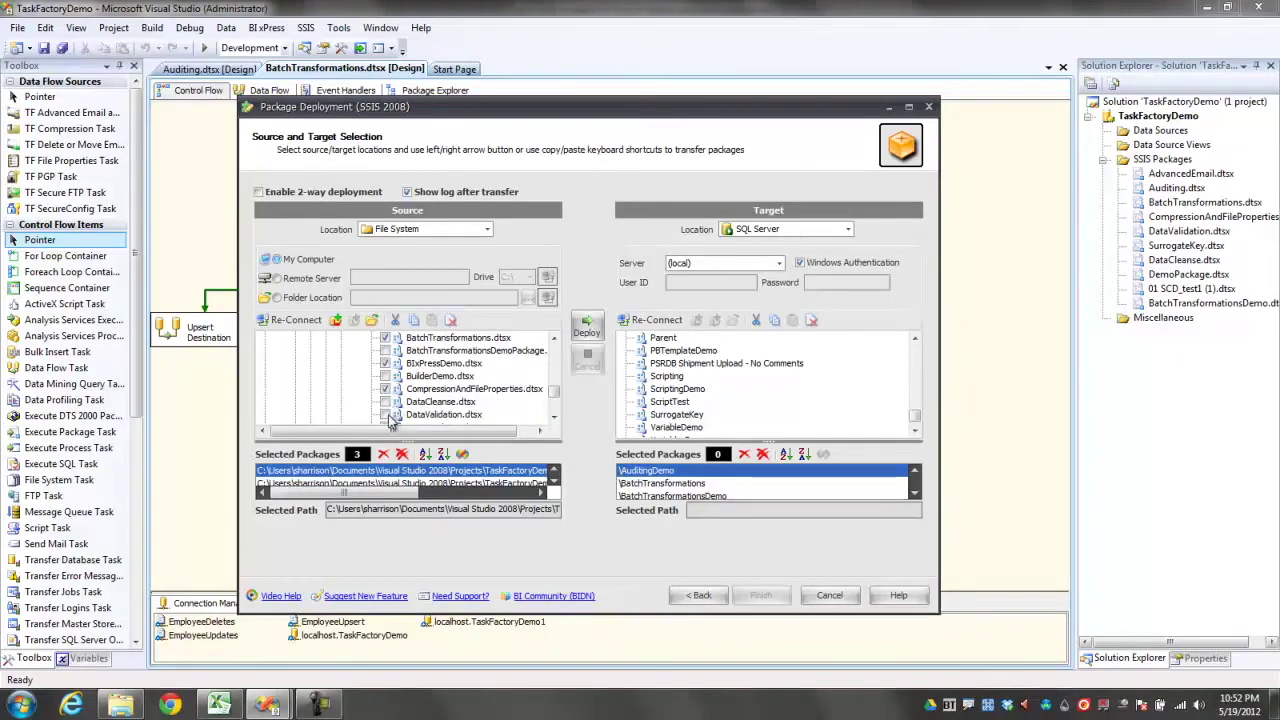
pyautogui.click(385, 414)
# - Choose the local SQL Server's <ROOT> as target and deploy the four packages
pyautogui.scroll(10, 915, 420)
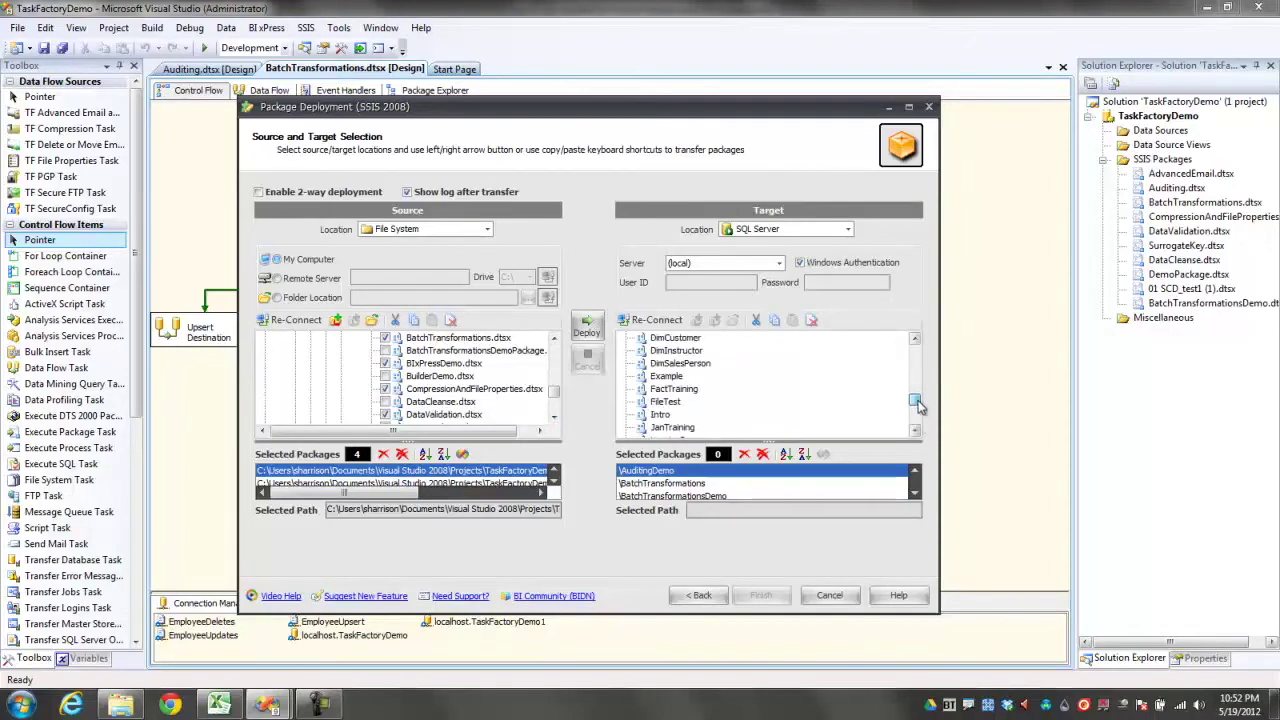
pyautogui.click(663, 339)
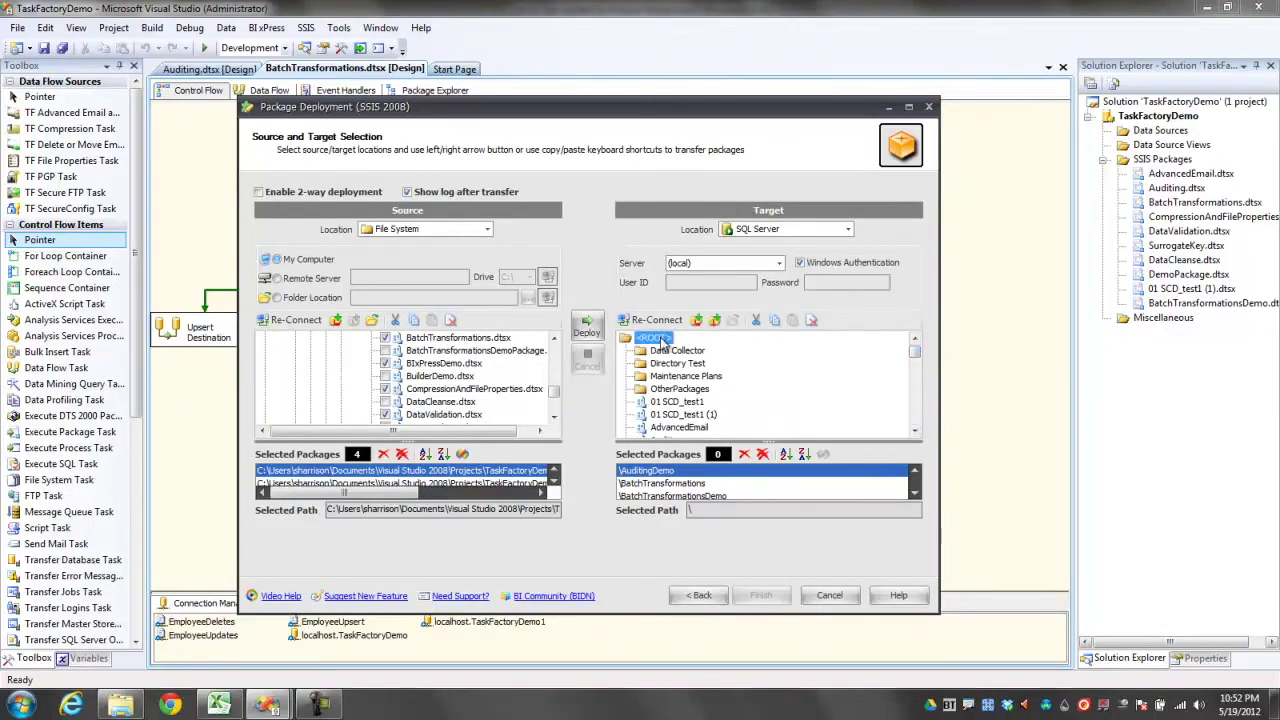
pyautogui.click(588, 332)
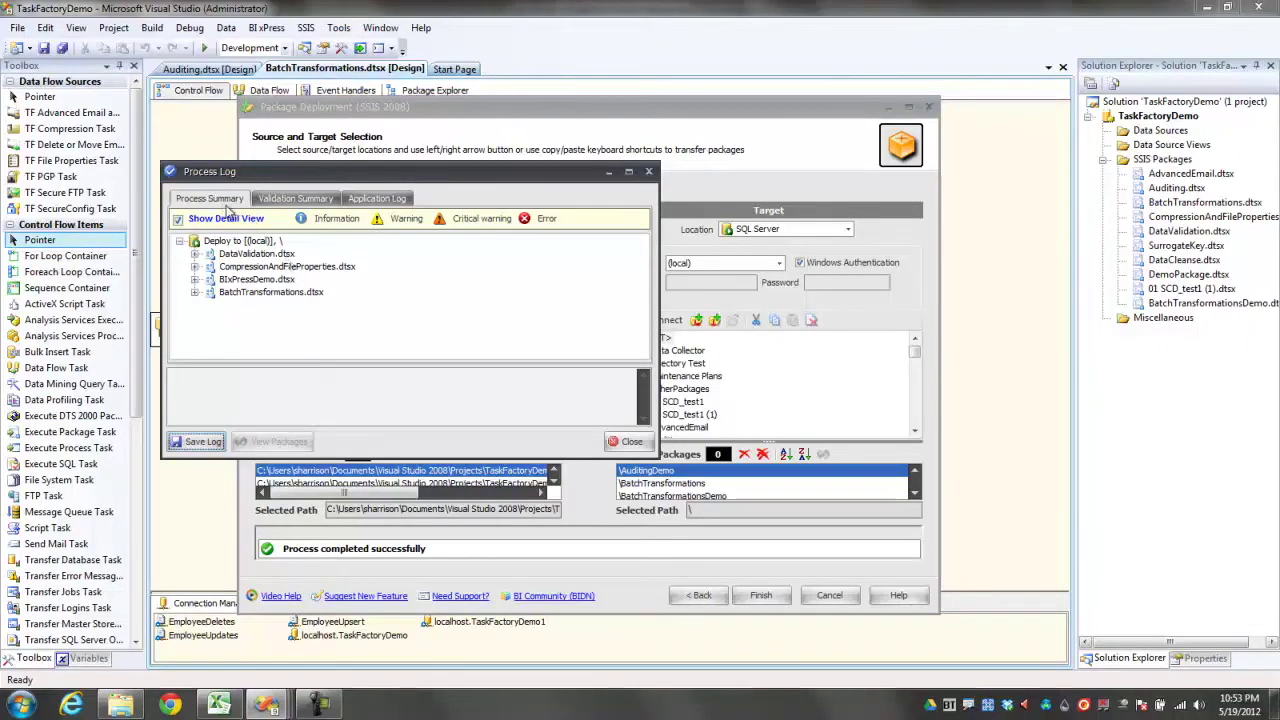
# - Inspect the Validation Summary and Application Log tabs, cancel saving the log, then close the Process Log
pyautogui.click(272, 199)
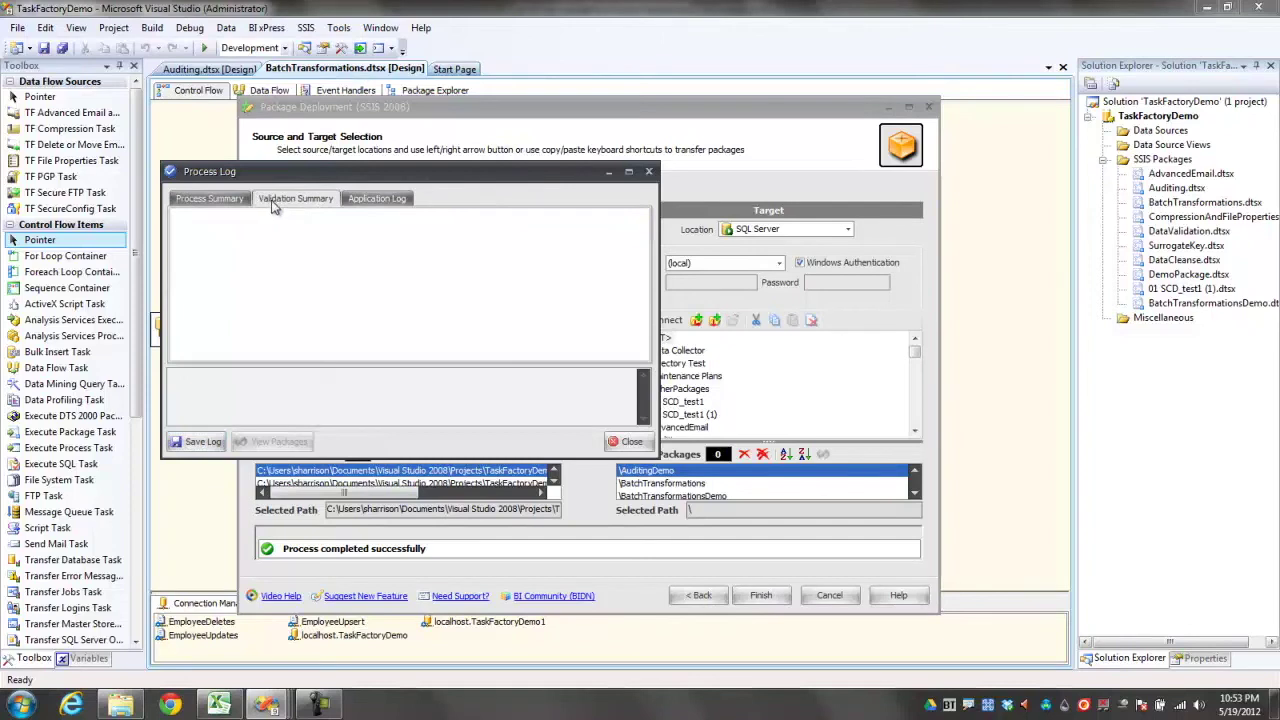
pyautogui.click(357, 201)
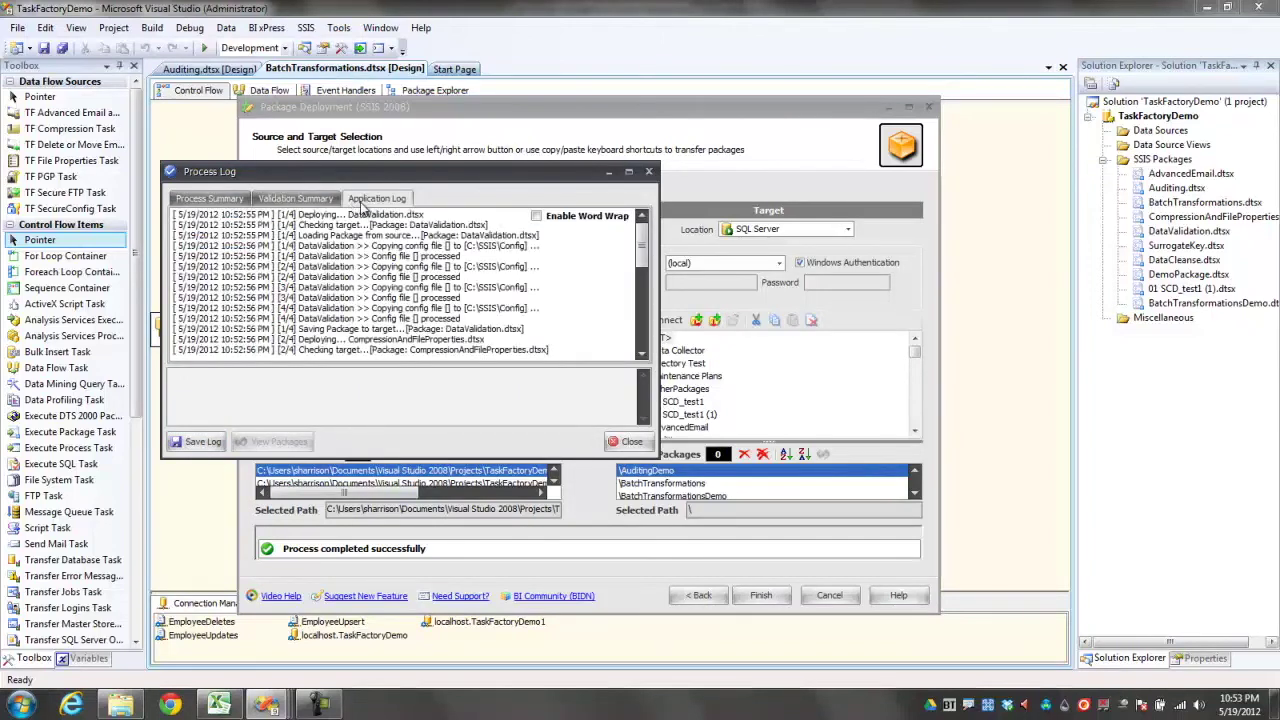
pyautogui.click(192, 444)
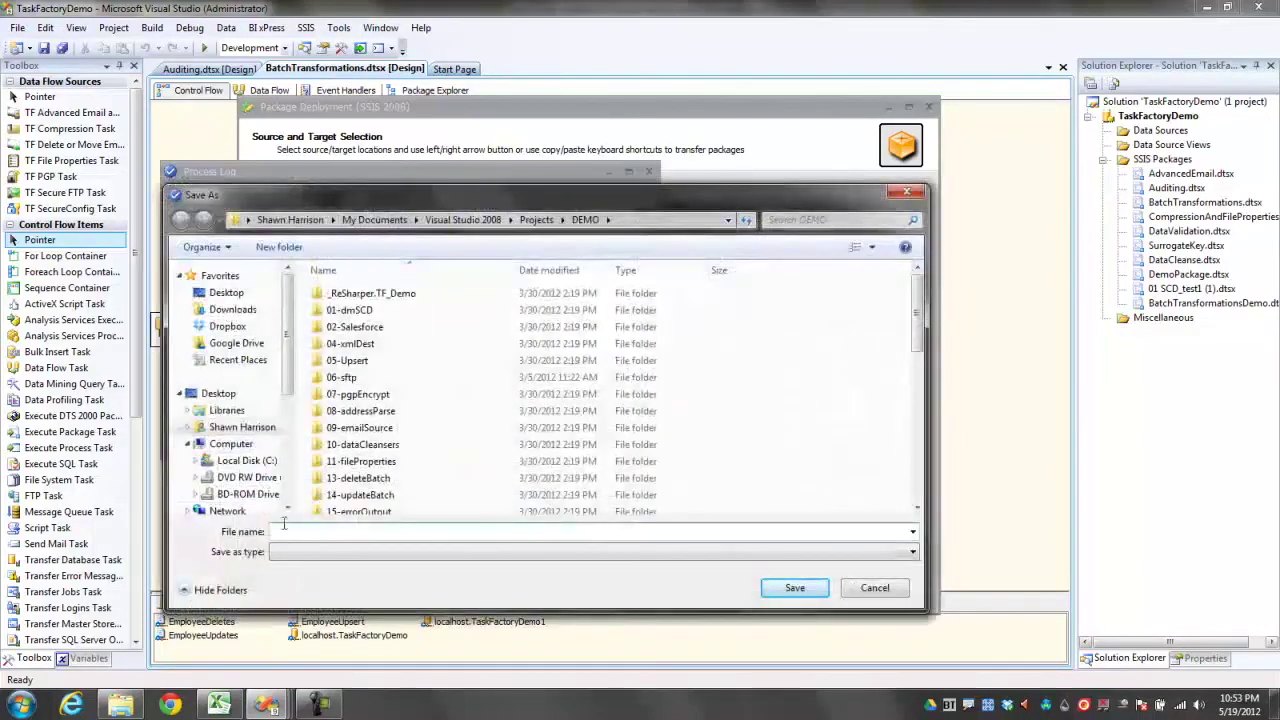
pyautogui.click(874, 590)
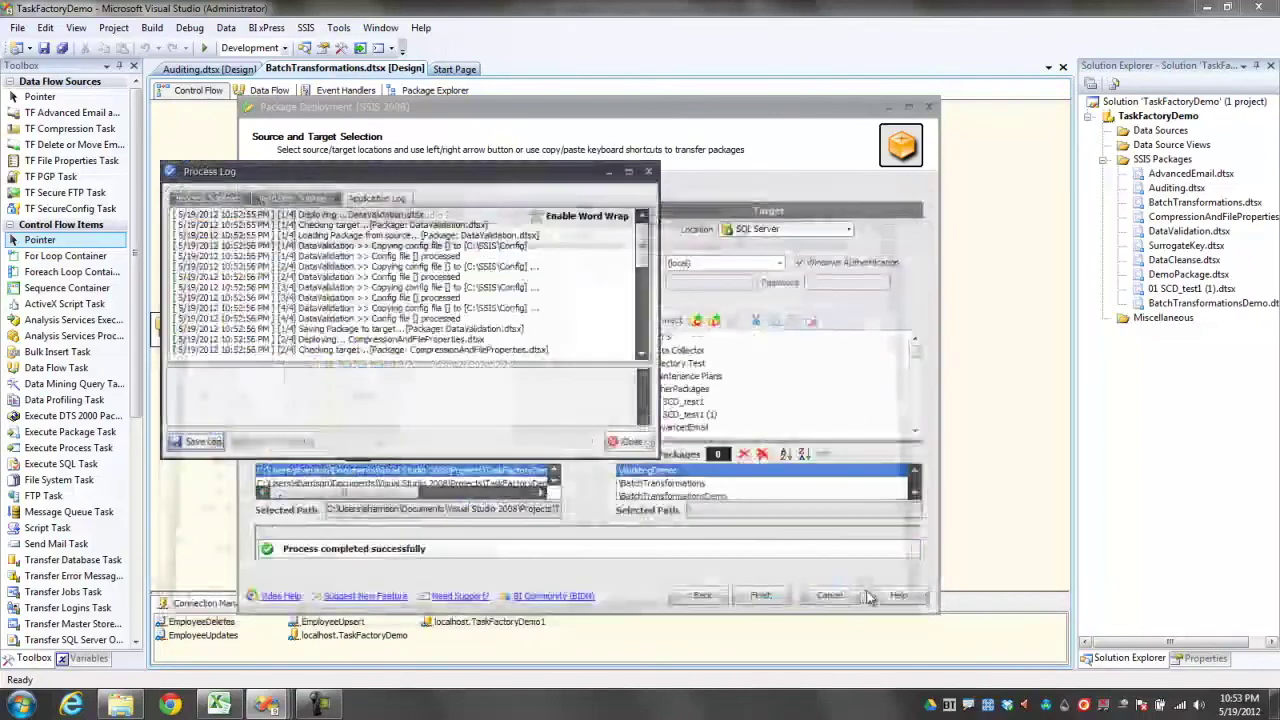
pyautogui.click(629, 442)
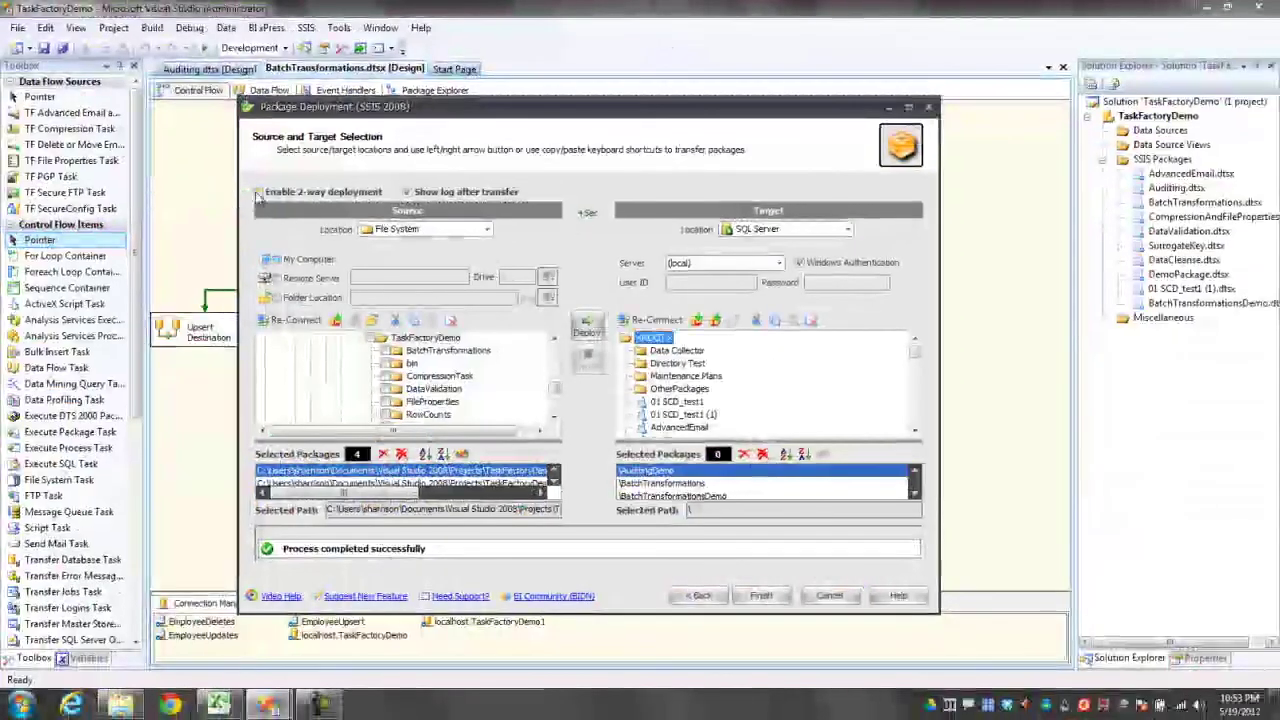
# - Enable 2-way deployment and tick server packages AdvancedEmail, AuditingDemo, BatchTransformations and BatchTransformationsDemoPackage
pyautogui.click(258, 193)
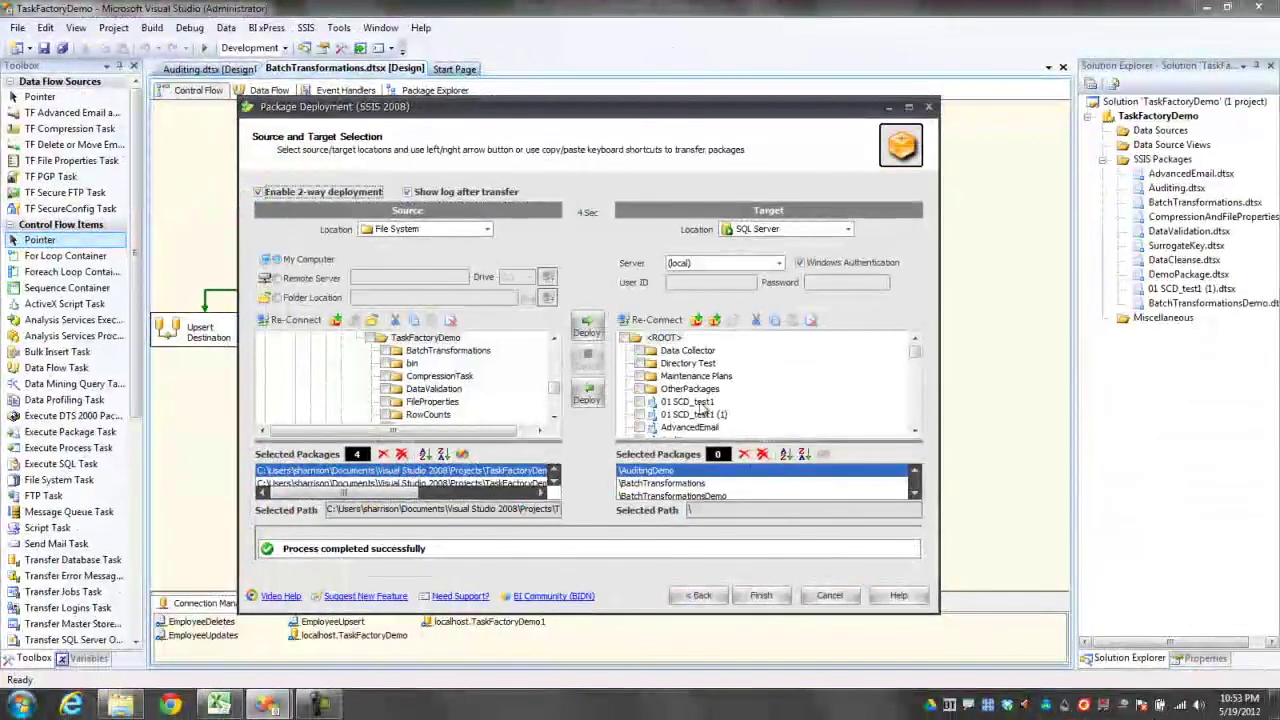
pyautogui.click(914, 431)
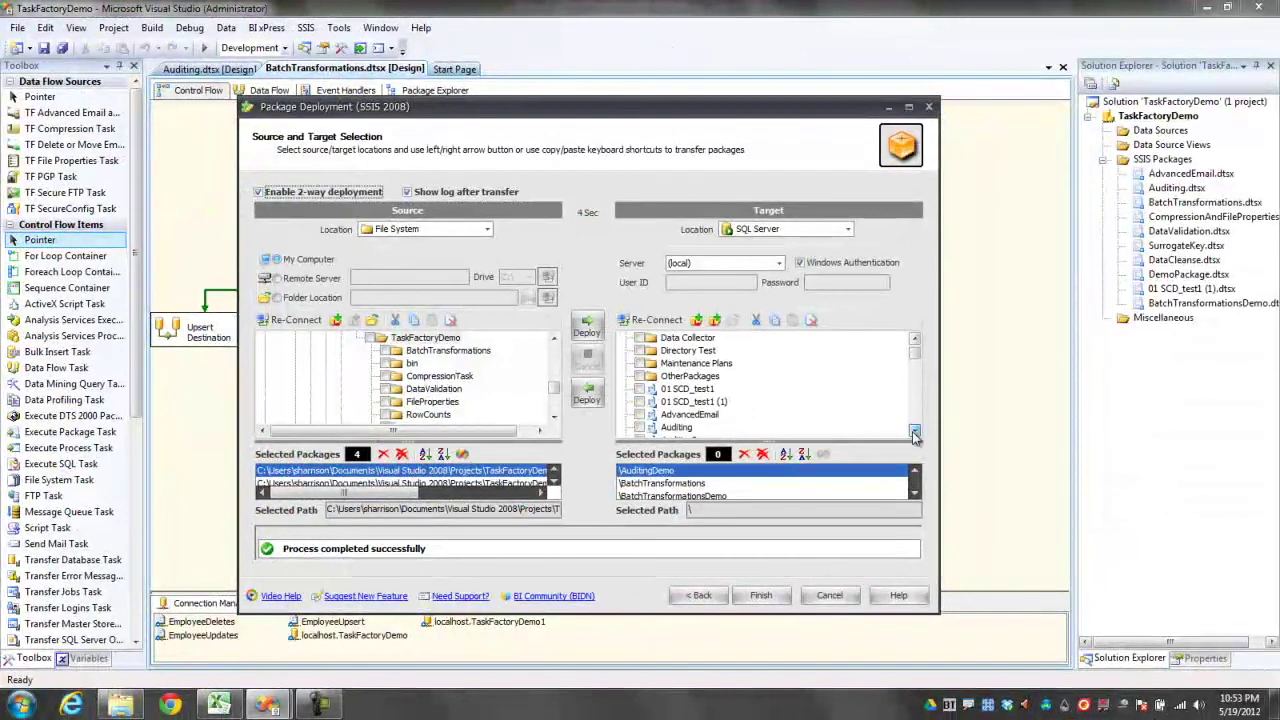
pyautogui.click(914, 434)
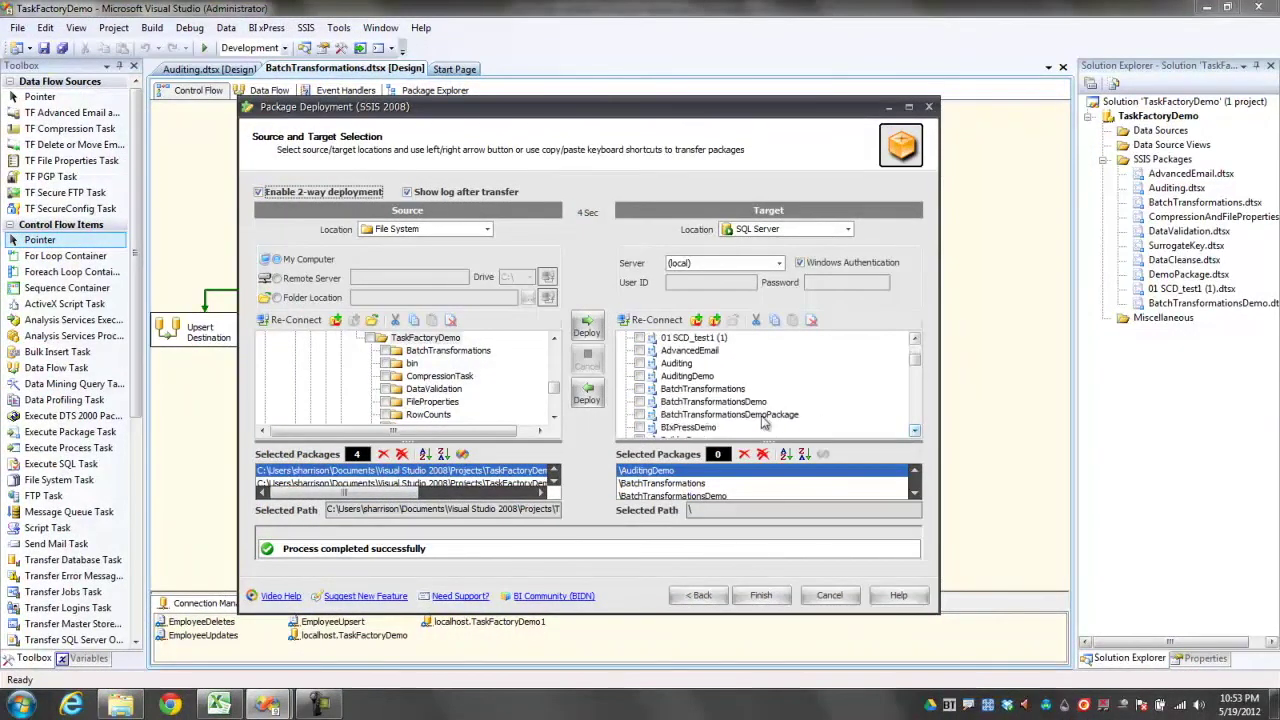
pyautogui.click(640, 353)
pyautogui.click(640, 377)
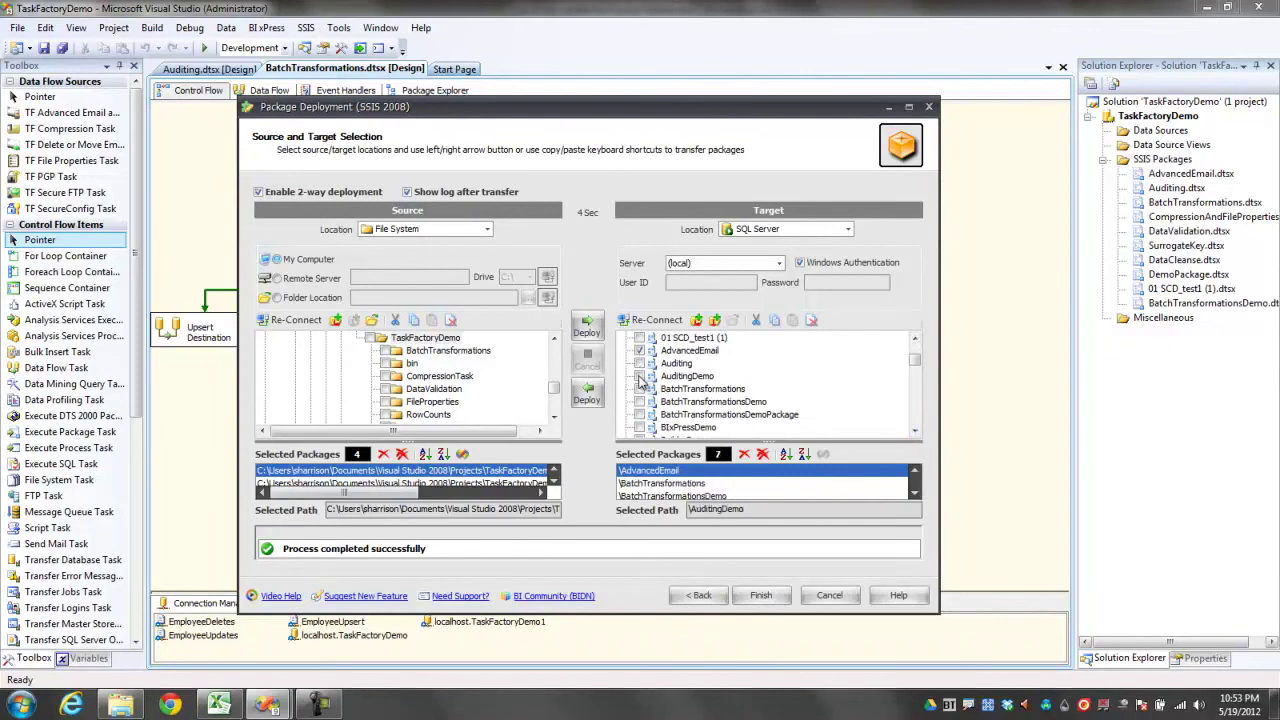
pyautogui.click(640, 376)
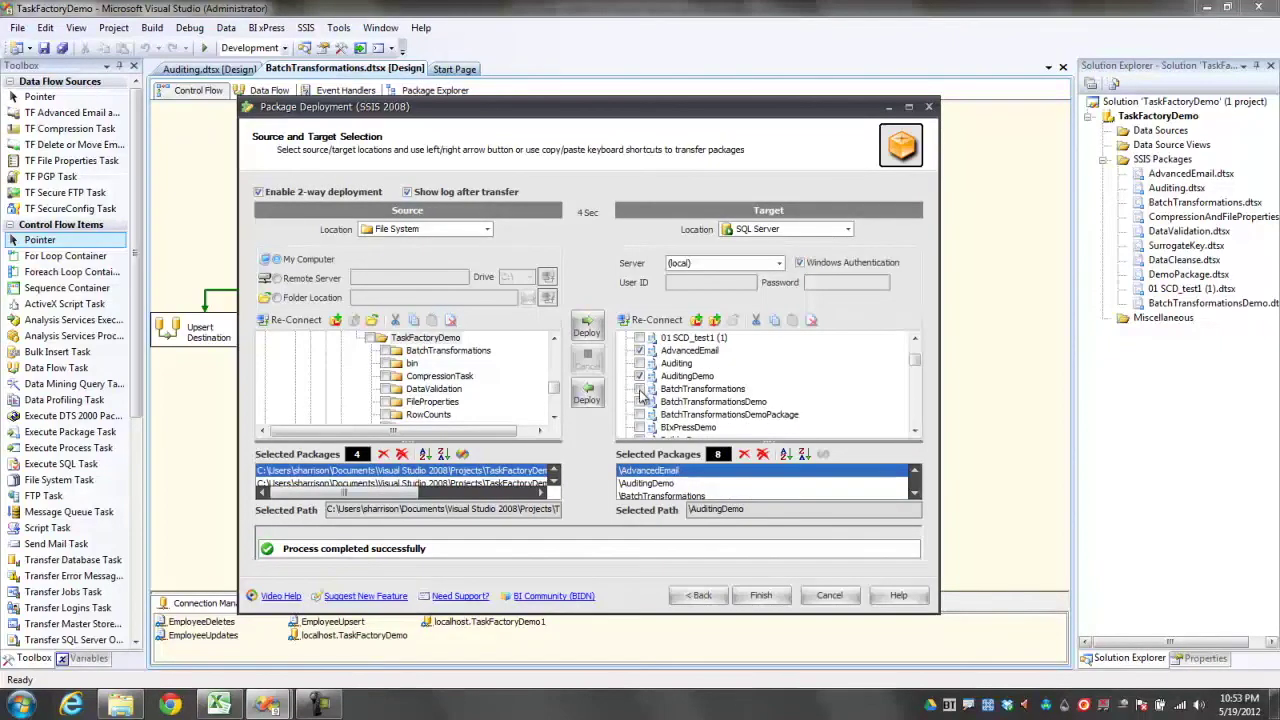
pyautogui.click(640, 389)
pyautogui.click(640, 414)
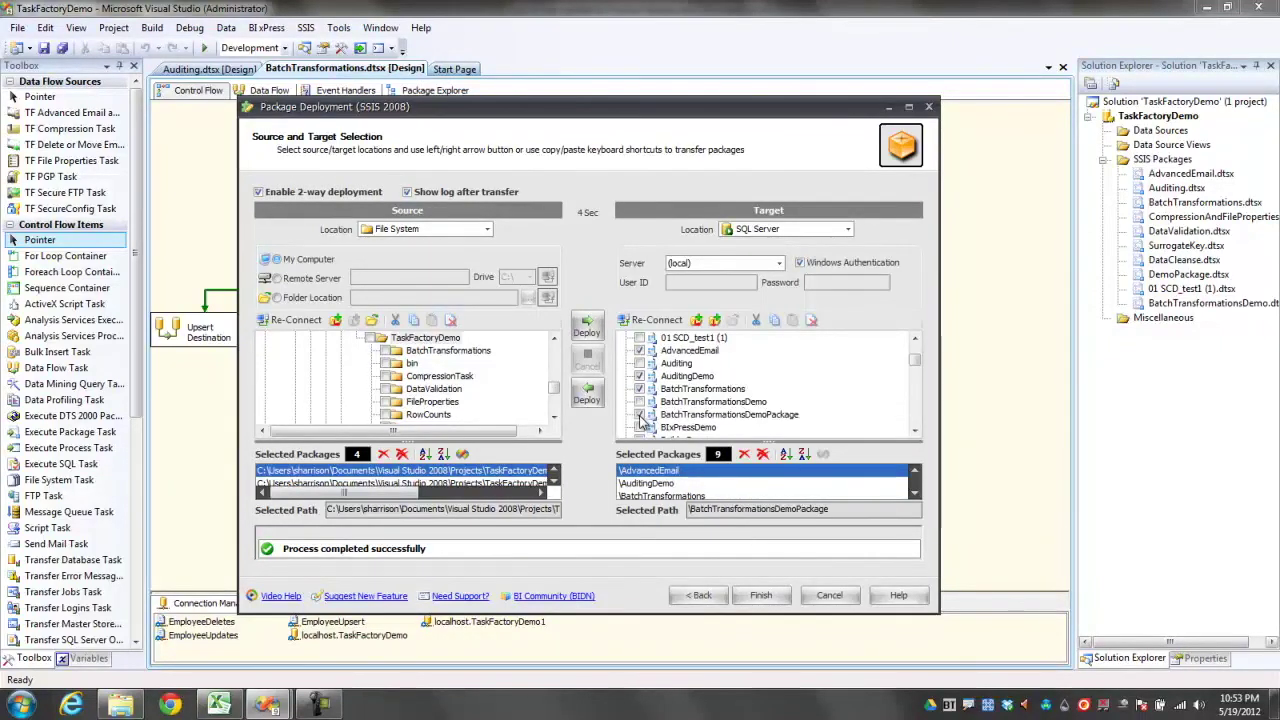